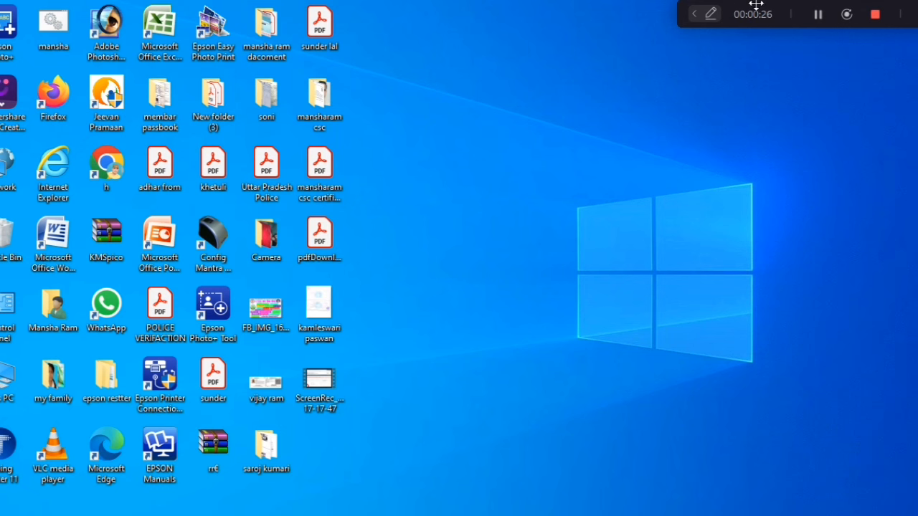
Step: Bring up Chrome and open the Digitalseva Connect sign-in page from the CSC login search results
drag(756, 6, 834, 475)
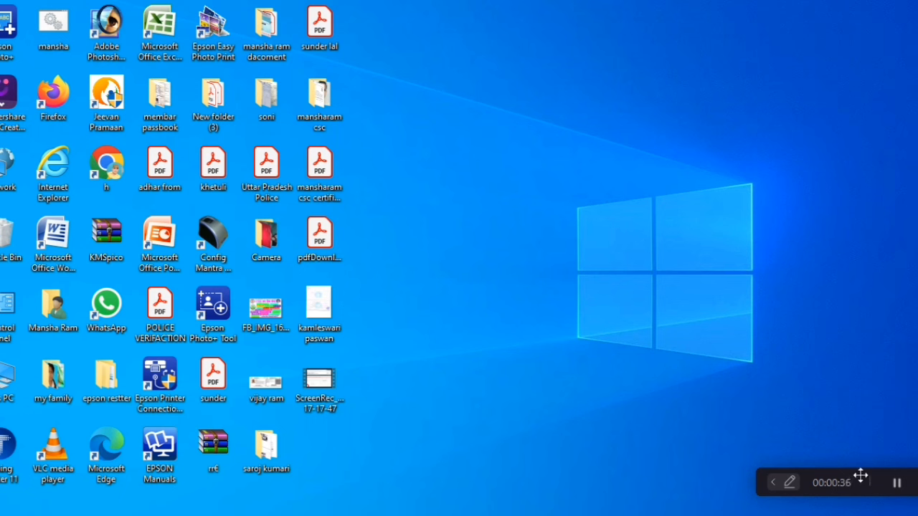
drag(861, 475, 861, 495)
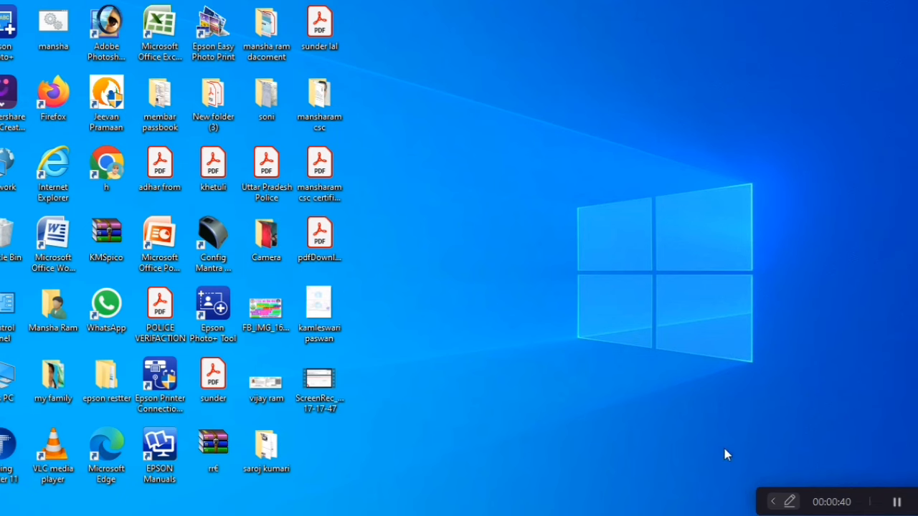
key(alt+Tab)
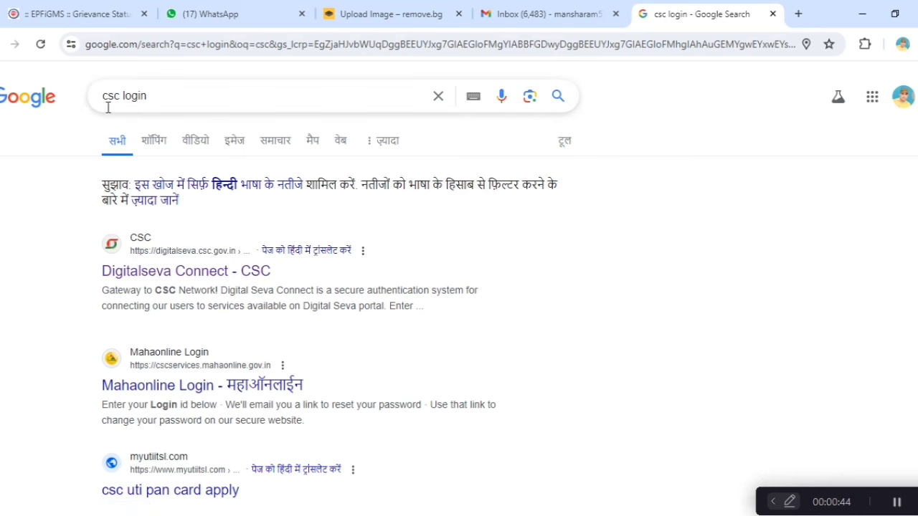
click(196, 268)
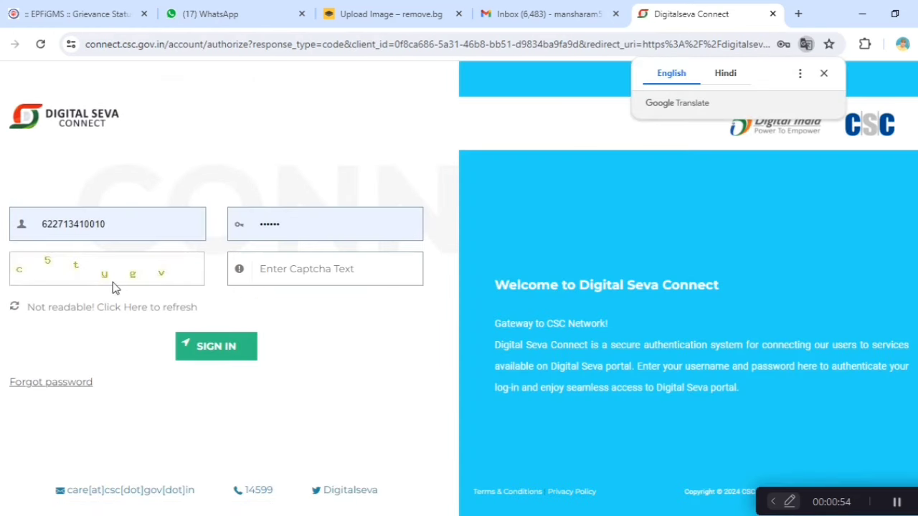
Step: Enter the captcha text and sign in to the CSC account
click(285, 269)
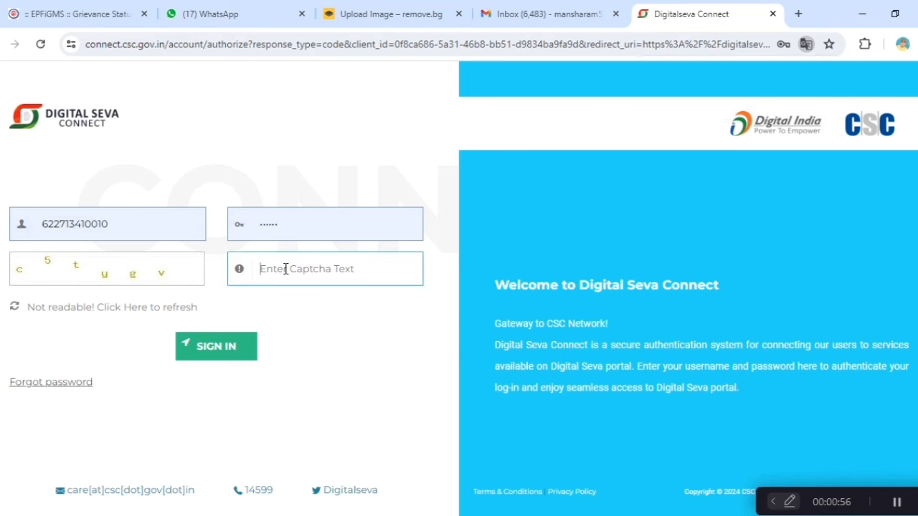
text(c)
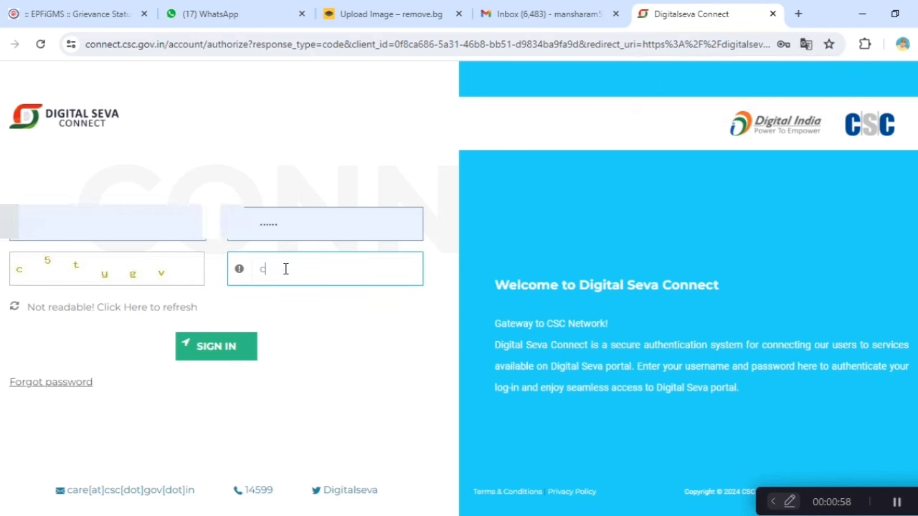
text(5tygv)
click(231, 358)
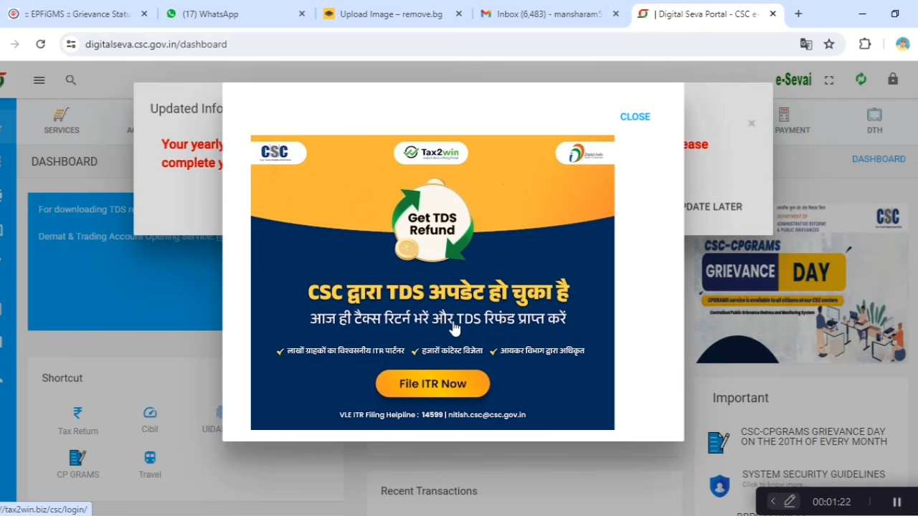
Step: Close the TDS refund popup and choose Update Now to begin the overdue yearly eKYC
click(634, 120)
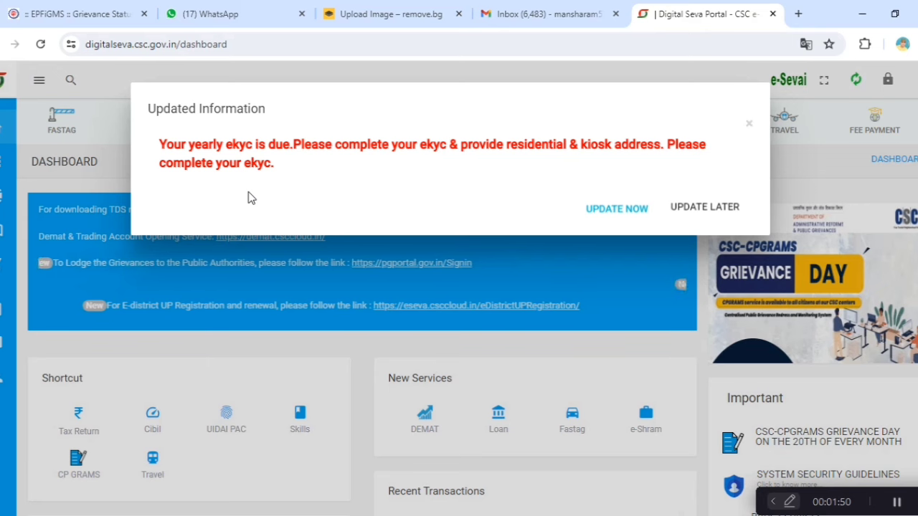
click(633, 223)
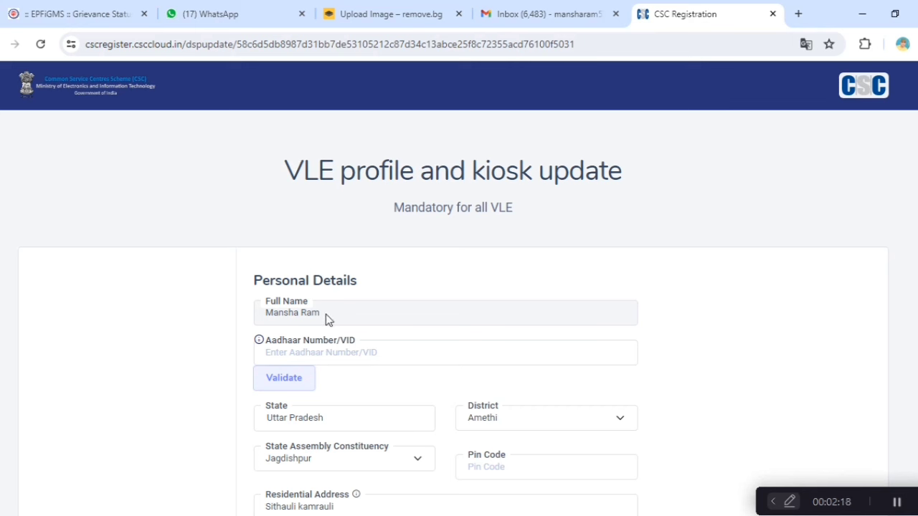
Step: Enter the Aadhaar number in the Aadhaar Number/VID field and validate it
click(318, 354)
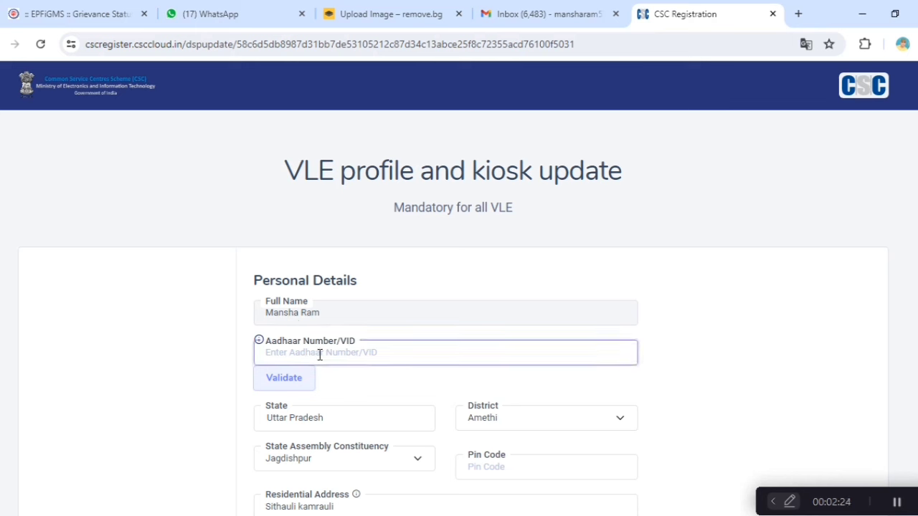
text(XX)
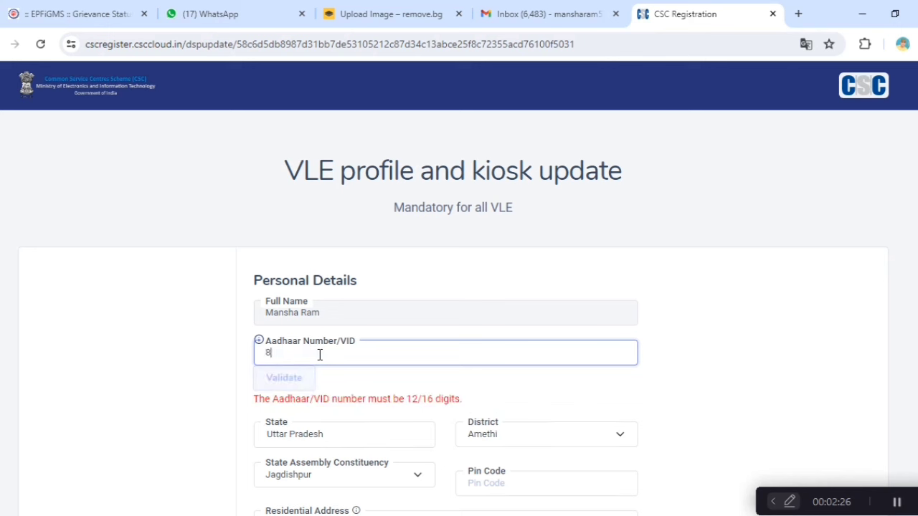
text(XXXXXX4089)
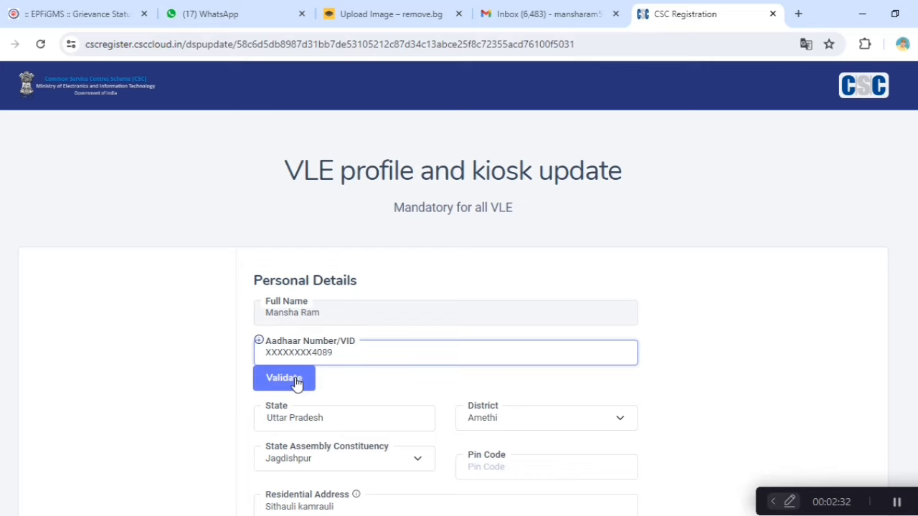
click(297, 382)
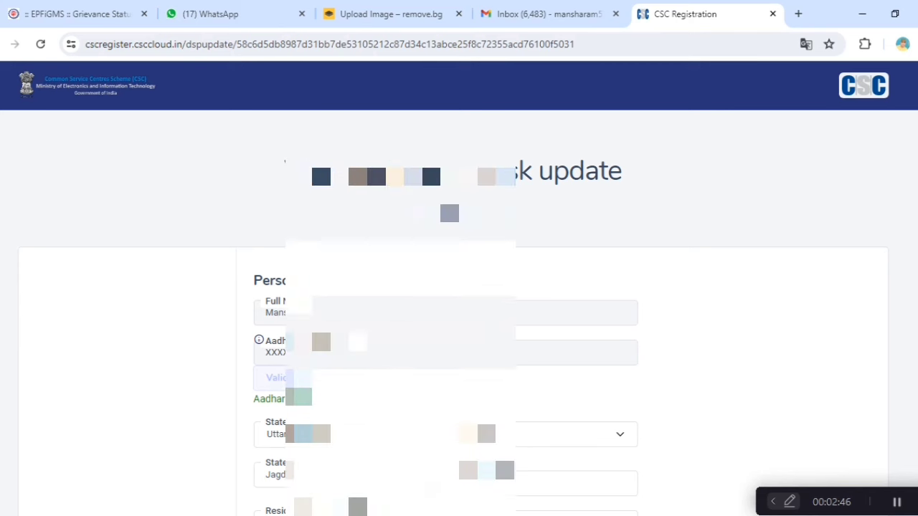
Step: Keep Jagdishpur as the assembly constituency and move to the pin code field
scroll(429, 160, down, 1)
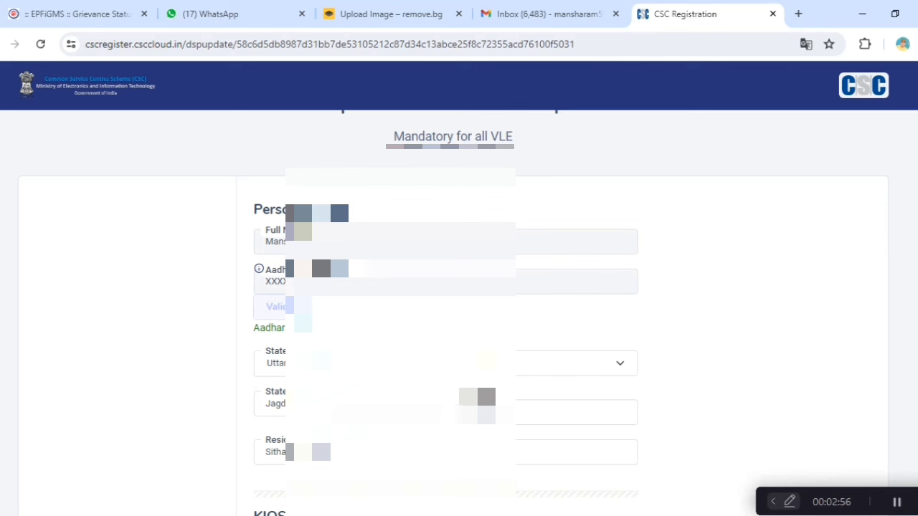
click(337, 413)
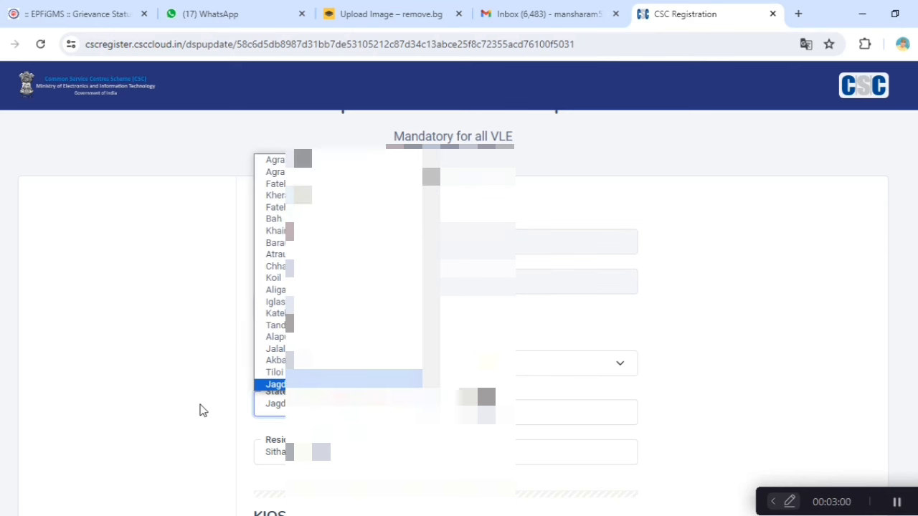
click(201, 406)
click(473, 413)
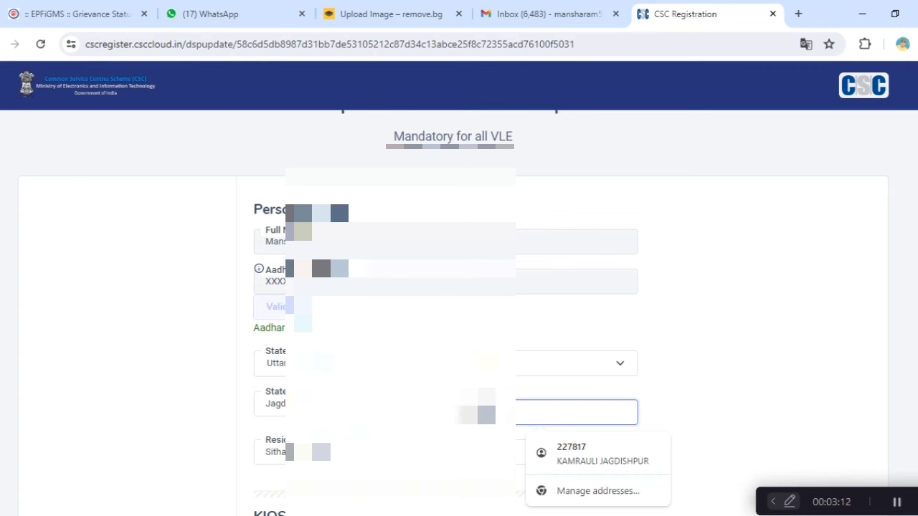
Step: In the kiosk details section, choose the kiosk ownership type
scroll(517, 393, down, 1)
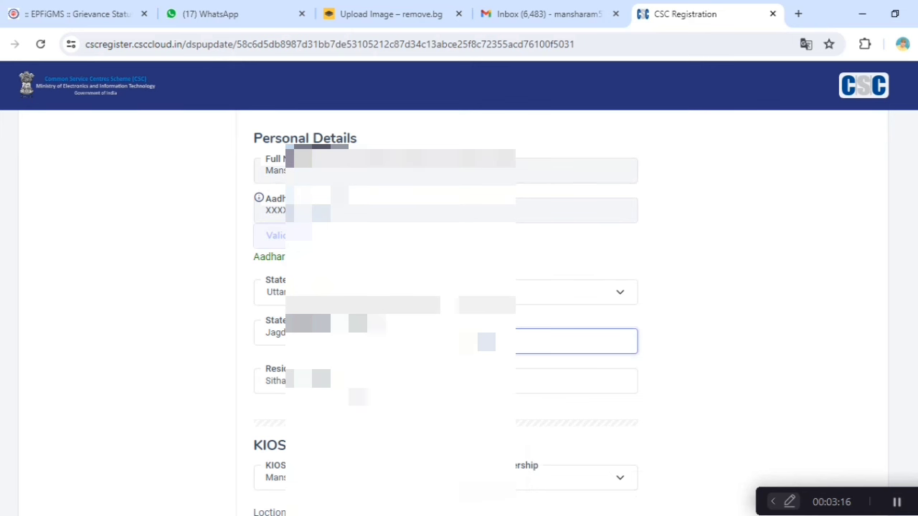
scroll(445, 323, down, 2)
scroll(445, 308, down, 1)
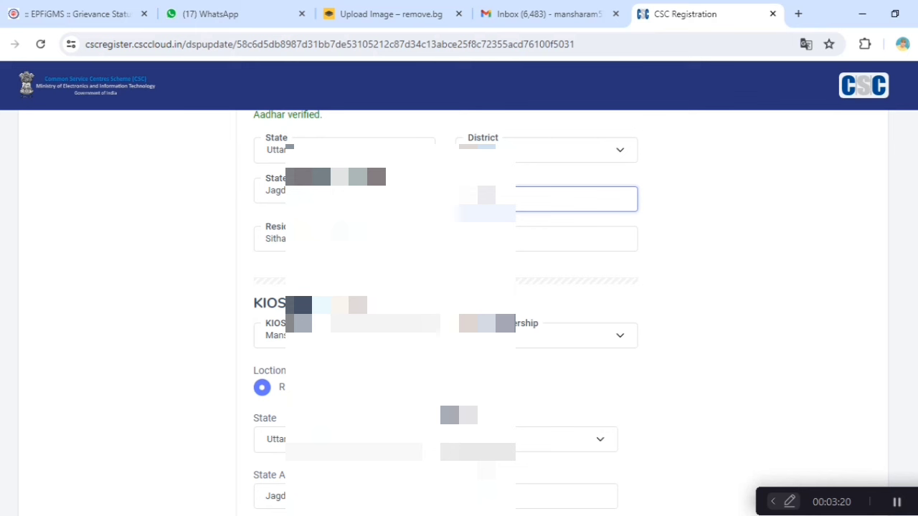
click(611, 338)
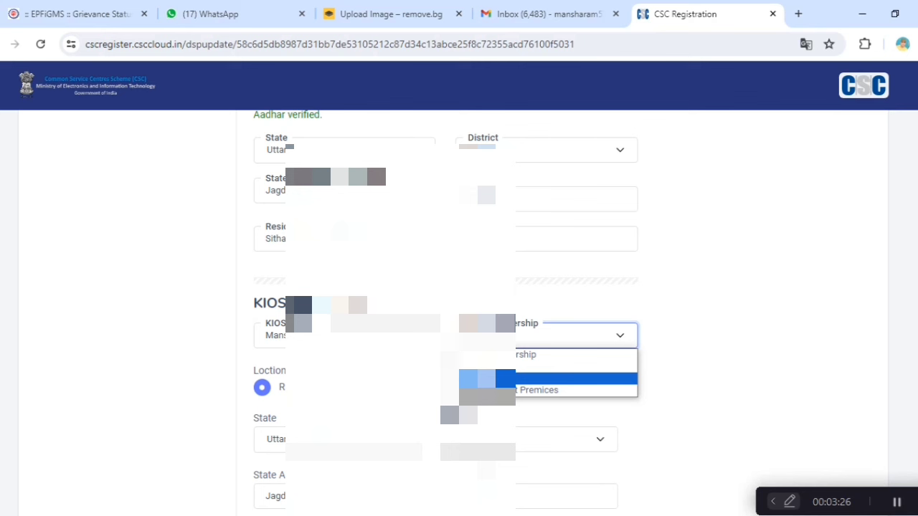
click(488, 379)
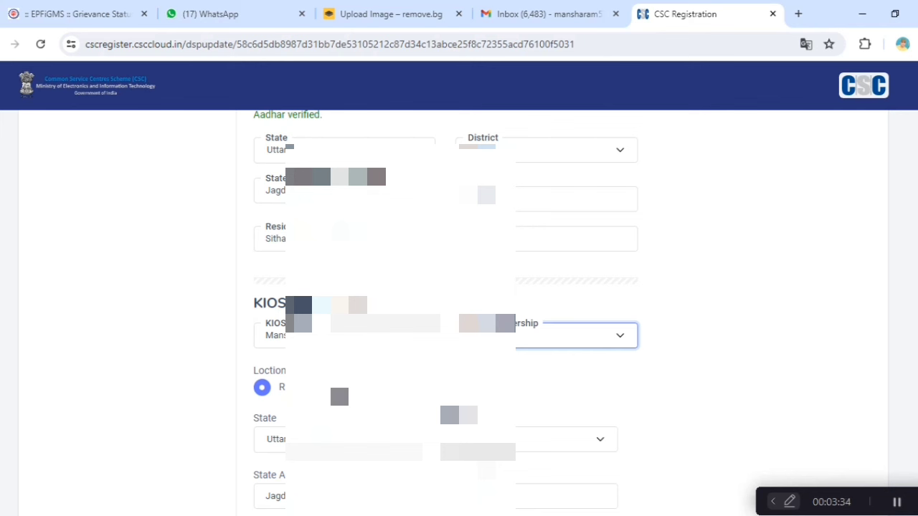
Step: Enter the VLE's new PAN number in the PAN field and validate it
scroll(337, 380, down, 1)
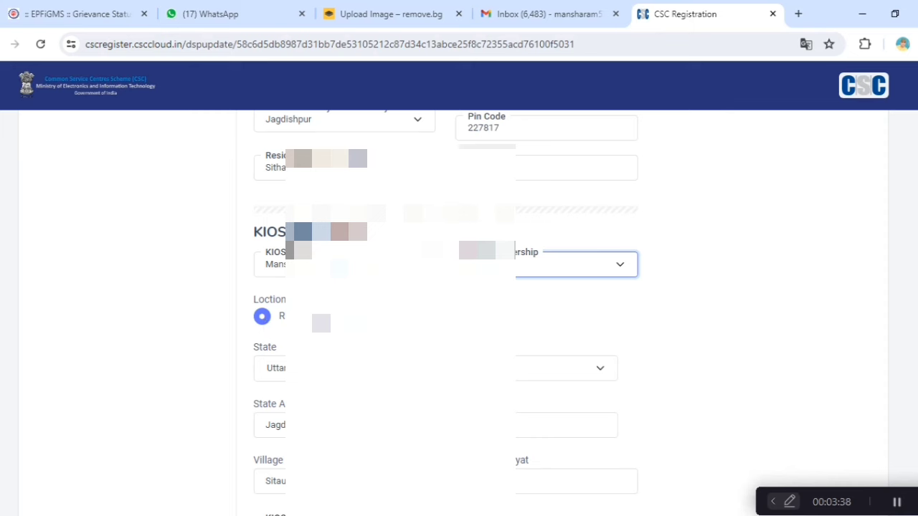
scroll(393, 344, down, 2)
scroll(518, 302, down, 1)
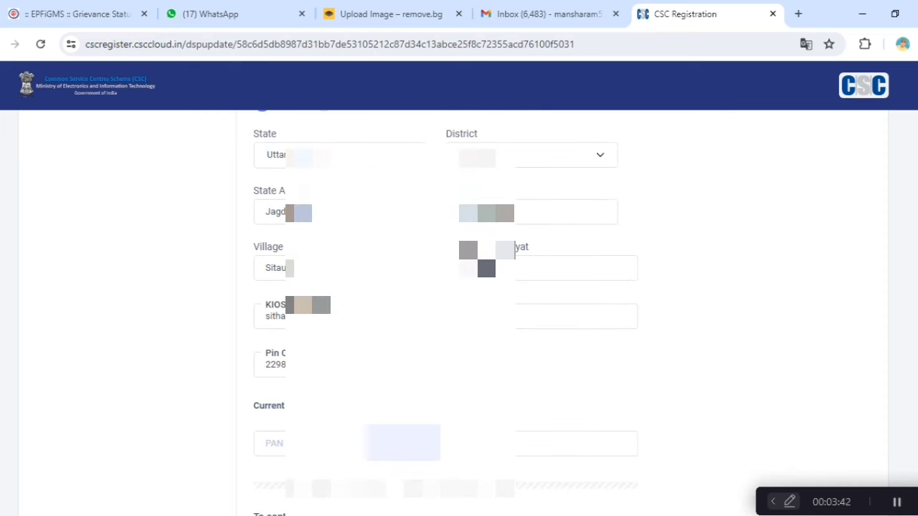
scroll(485, 252, down, 1)
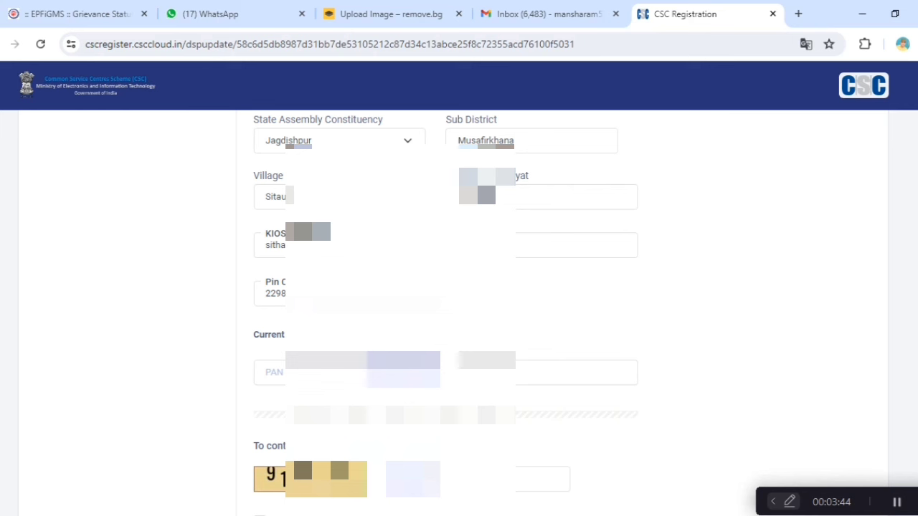
click(269, 372)
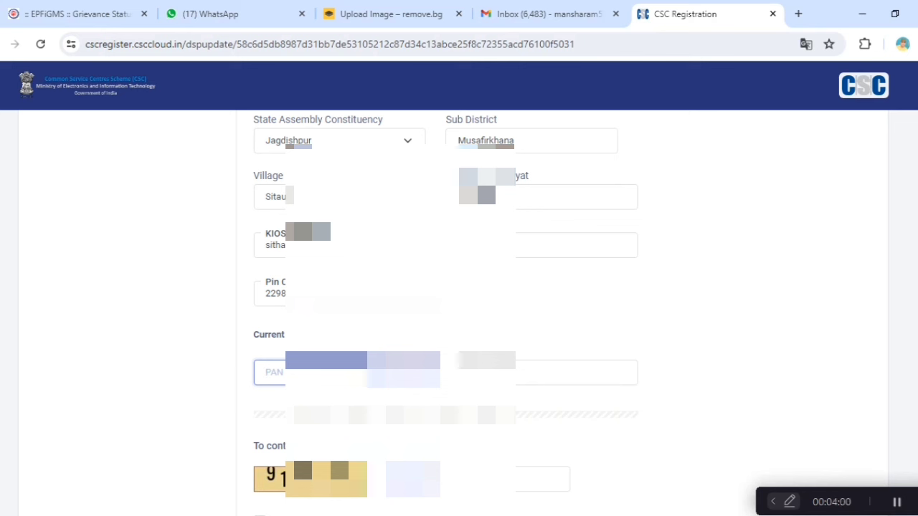
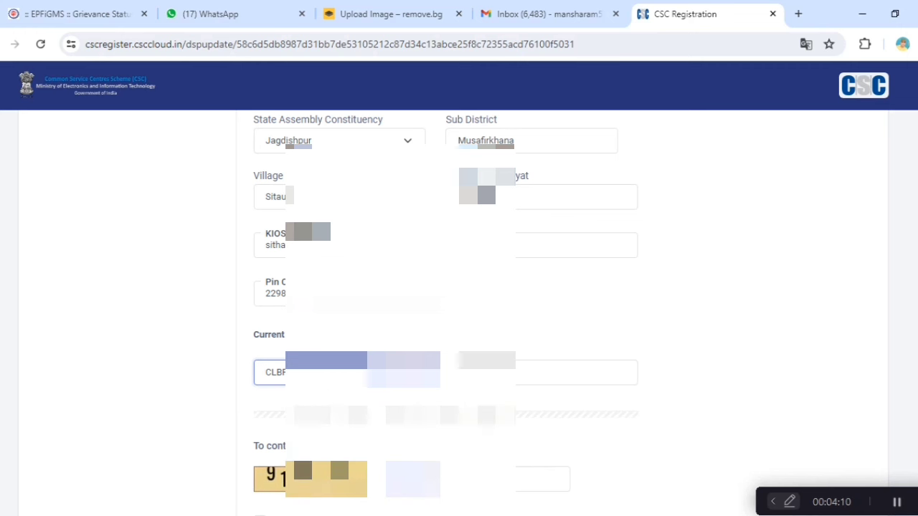
click(399, 371)
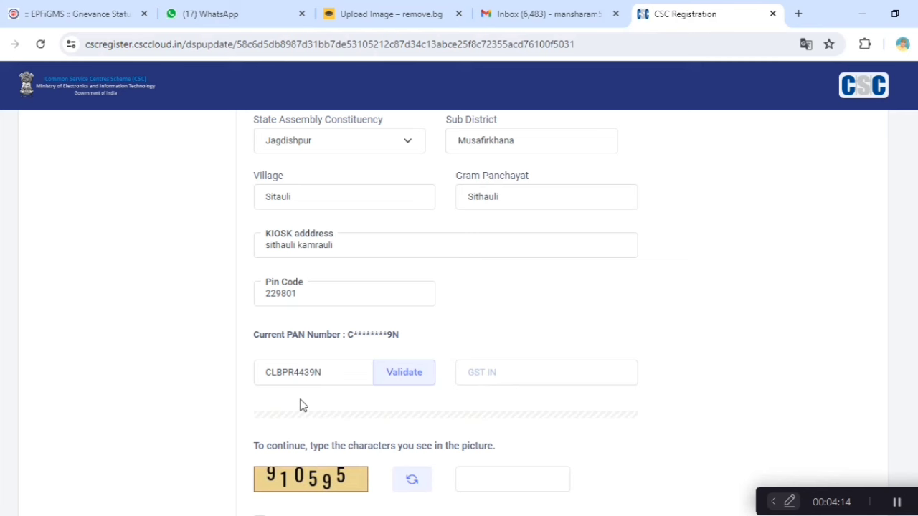
Step: Enter the picture captcha, certify the details for Aadhaar eKYC, and proceed to OTP authentication
scroll(302, 406, down, 2)
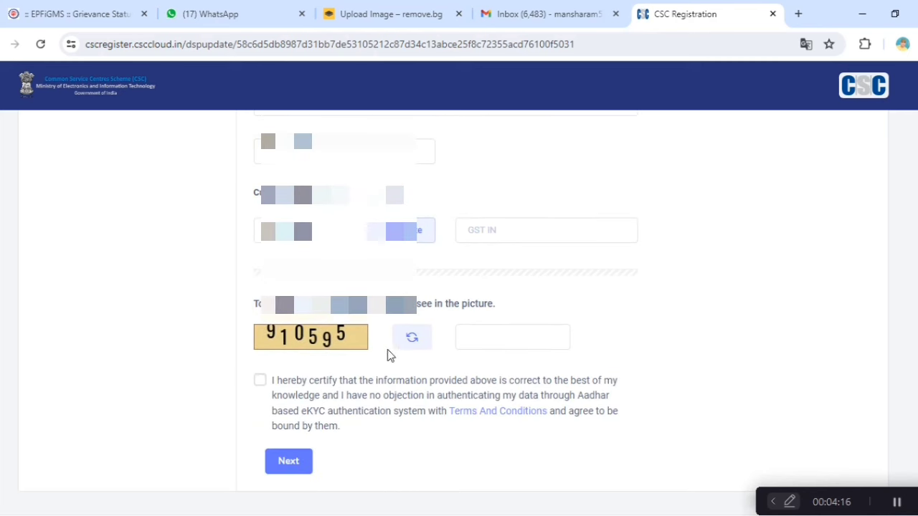
click(505, 332)
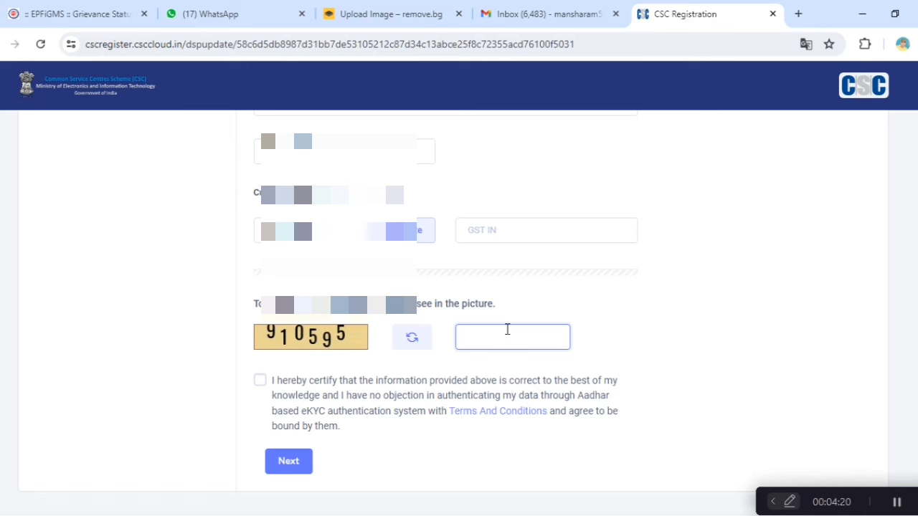
text(910595)
click(261, 382)
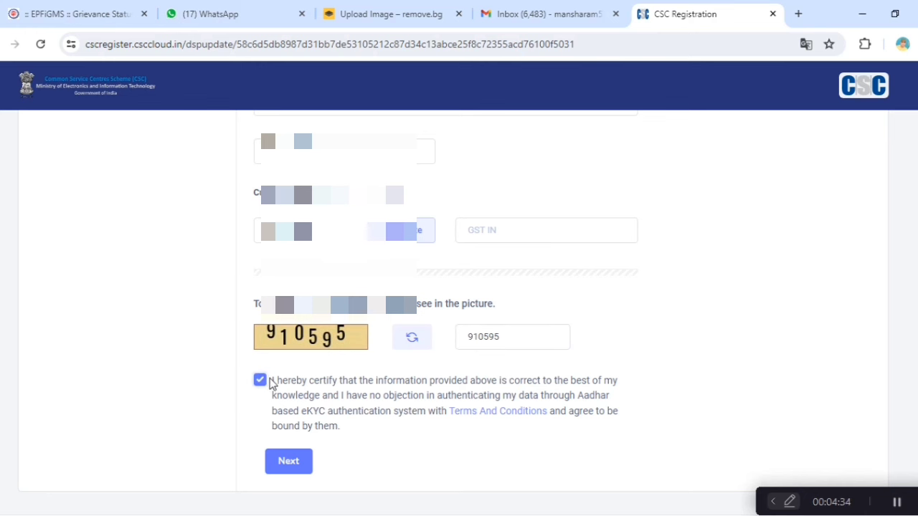
click(289, 462)
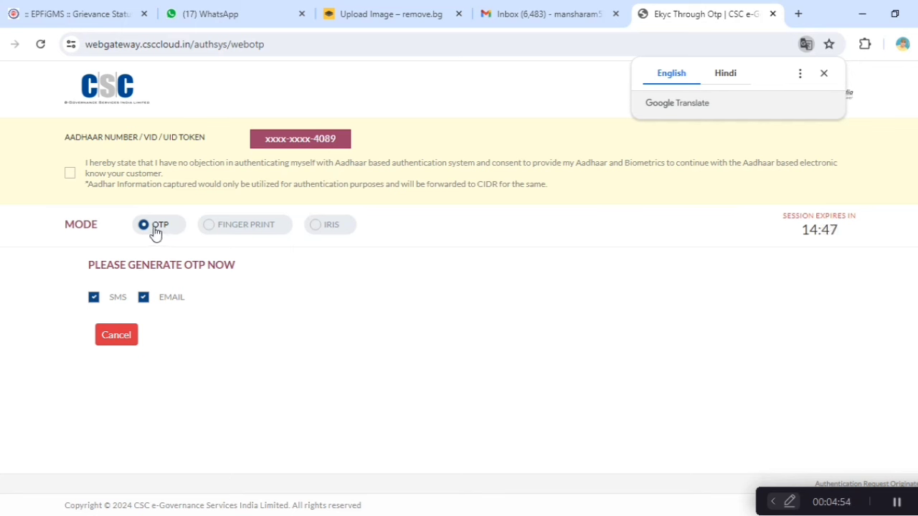
Step: Give Aadhaar consent, generate the OTP, then enter and validate the received OTP
click(72, 174)
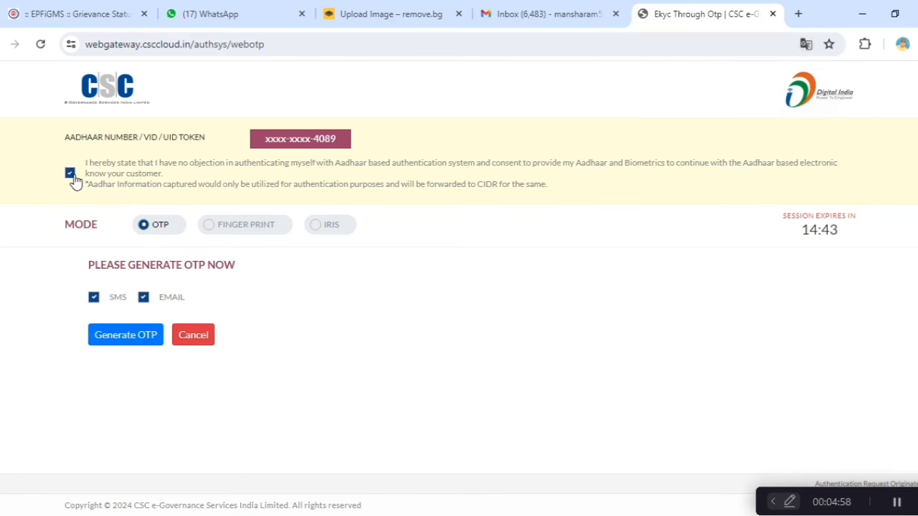
click(123, 340)
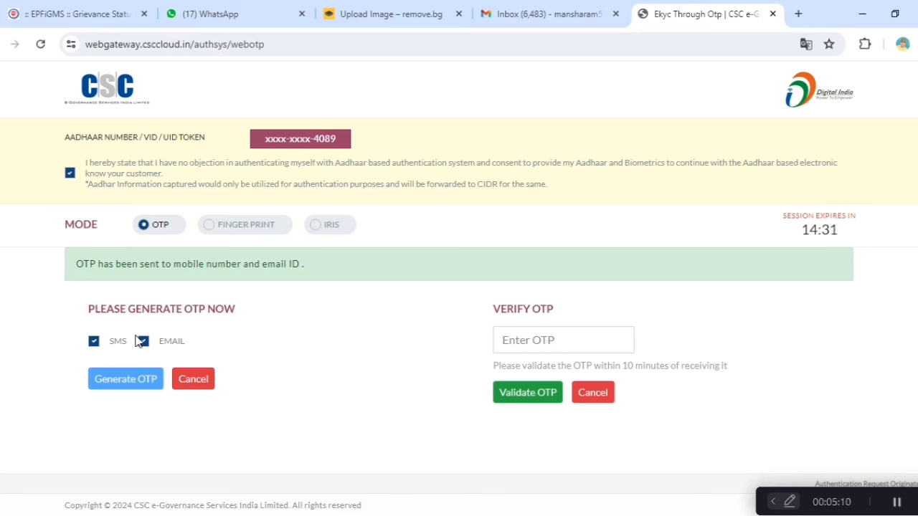
click(557, 348)
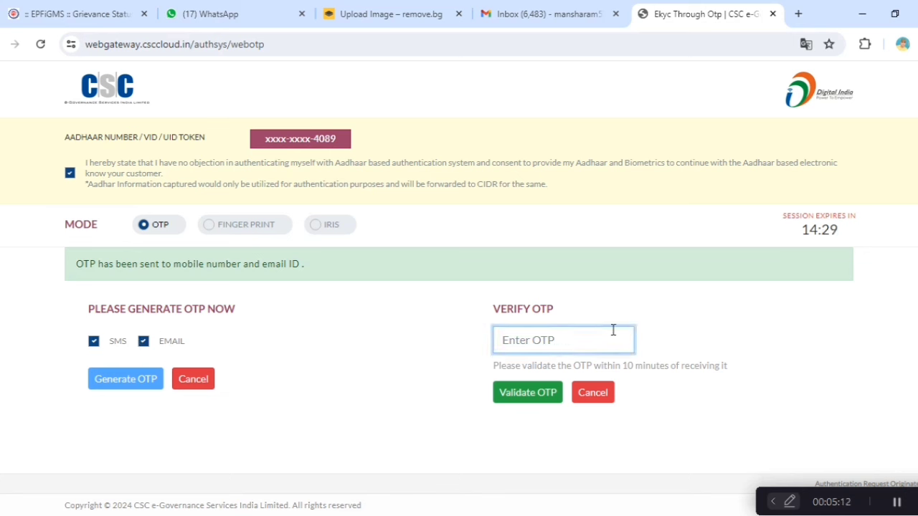
text(****)
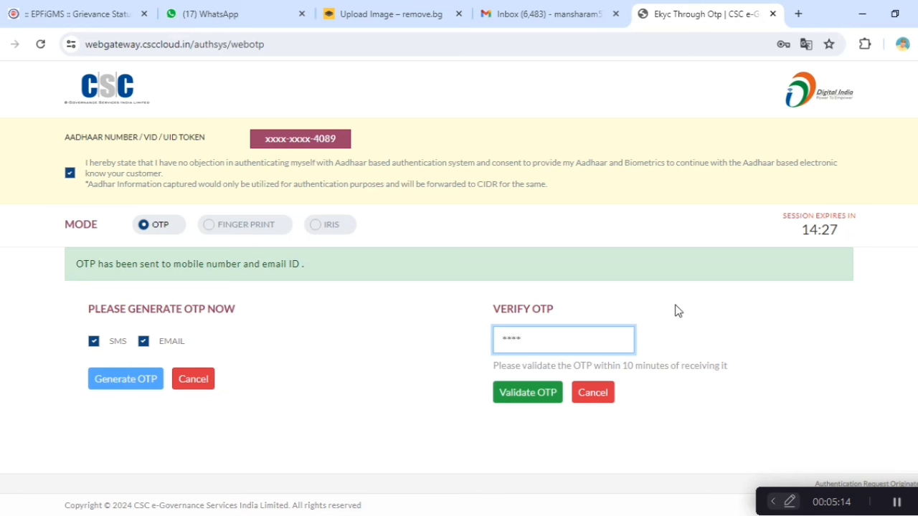
key(BackSpace)
key(BackSpace)
key(BackSpace)
key(BackSpace)
text(******)
click(514, 400)
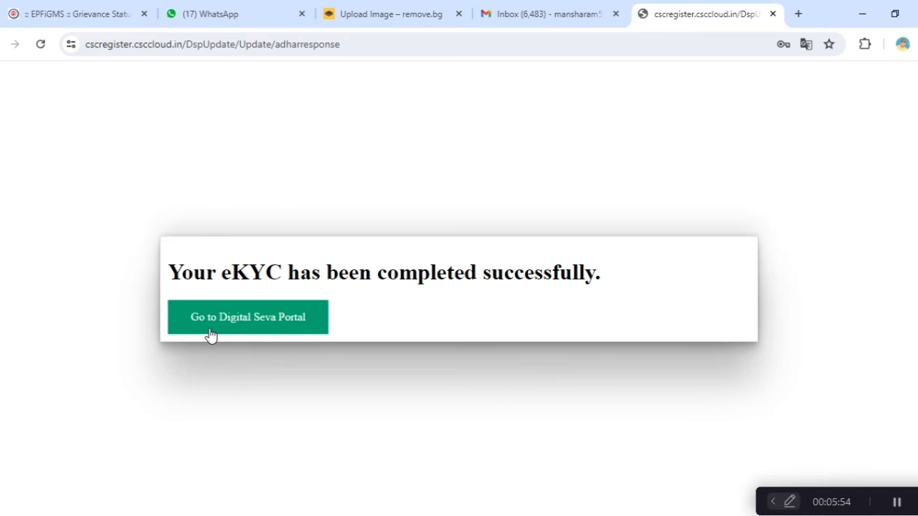
Step: Go back to the Digital Seva Portal and close the Tax2win TDS refund popup
click(256, 330)
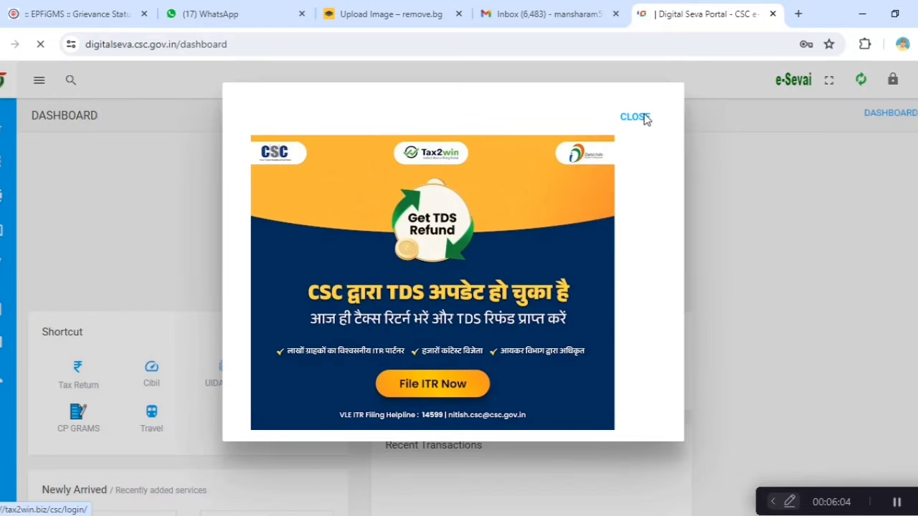
click(644, 117)
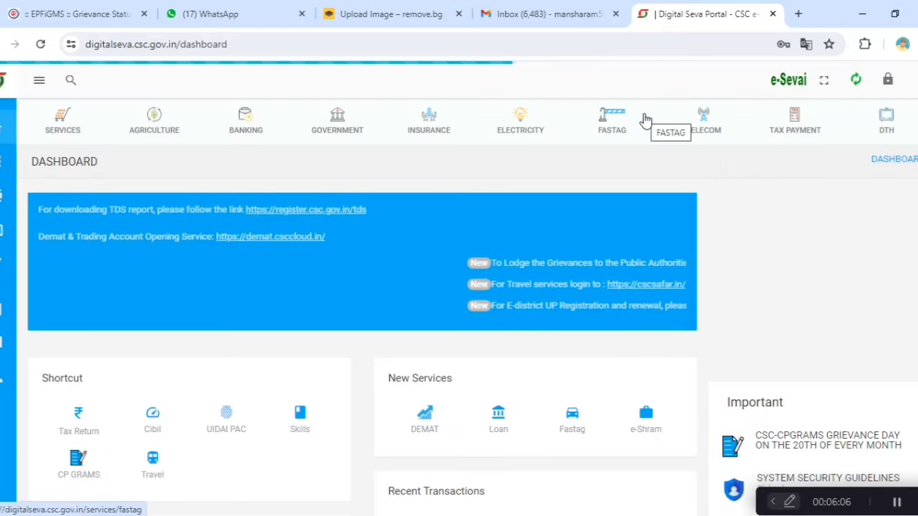